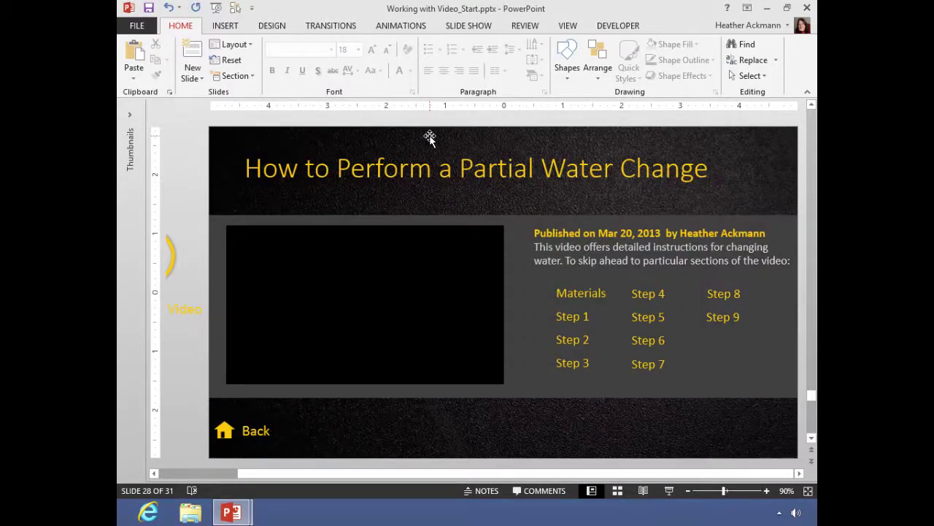
- Insert the video Partial Water Change.wmv from the Desktop into the slide as an embedded file
left_click(225, 26)
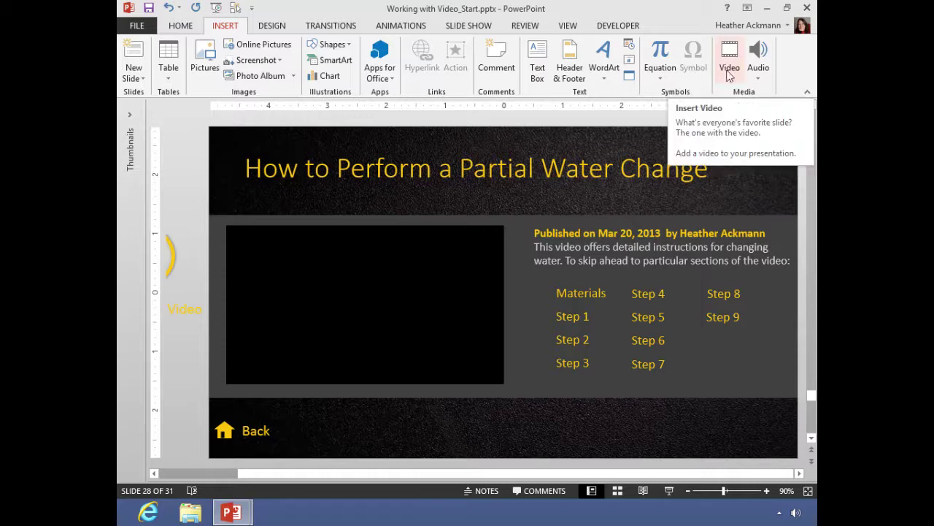
left_click(731, 74)
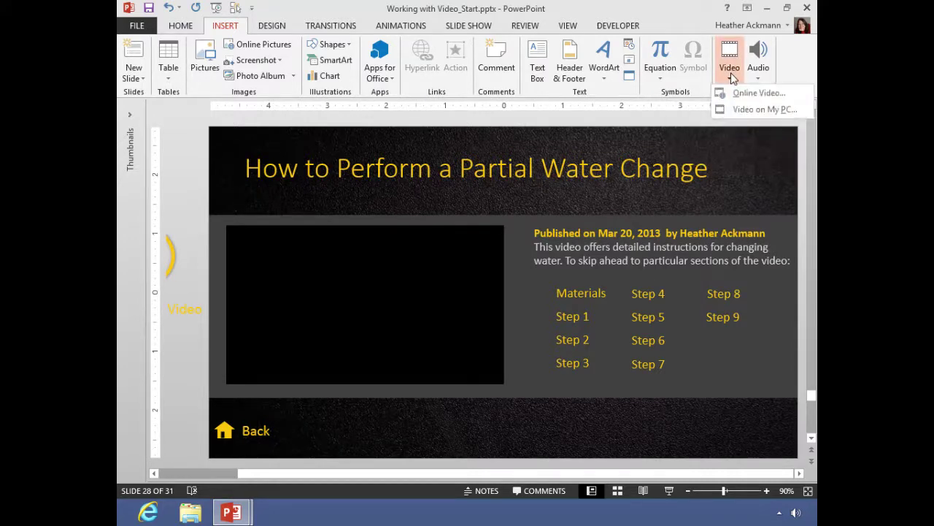
left_click(752, 109)
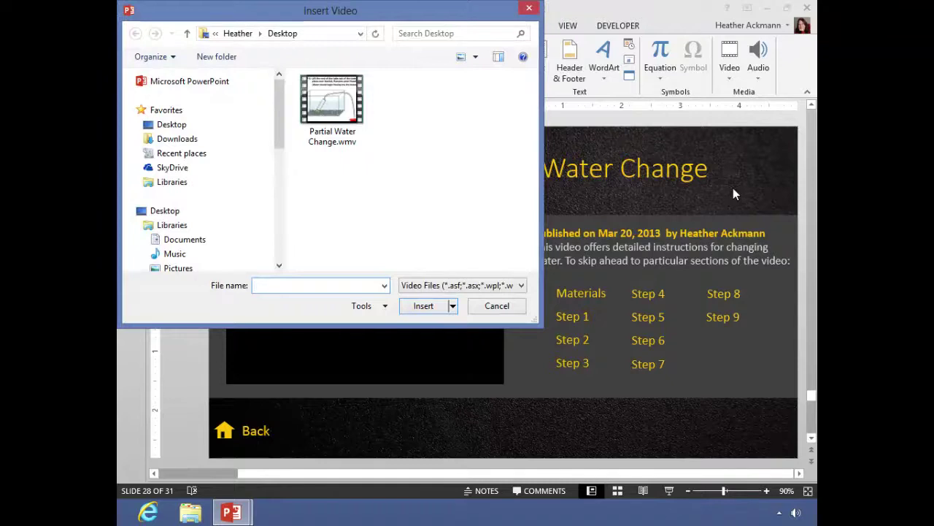
left_click(339, 116)
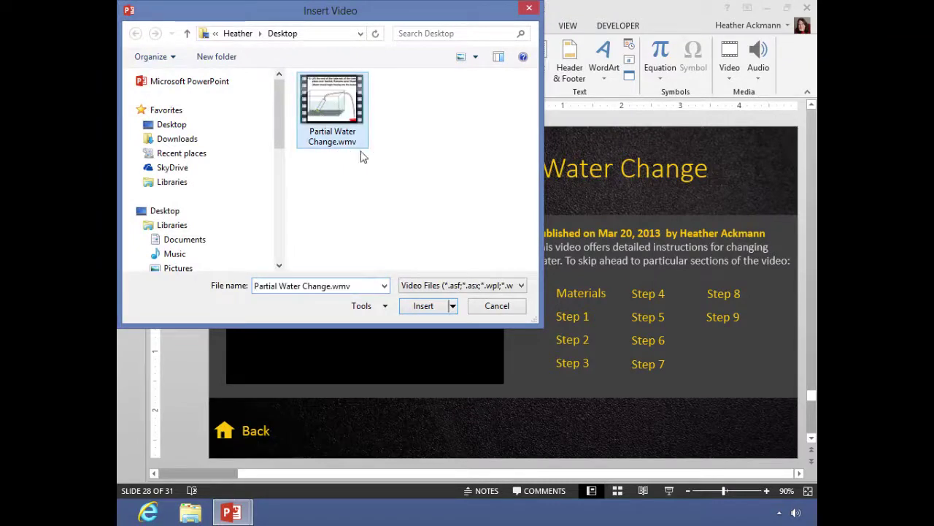
left_click(453, 306)
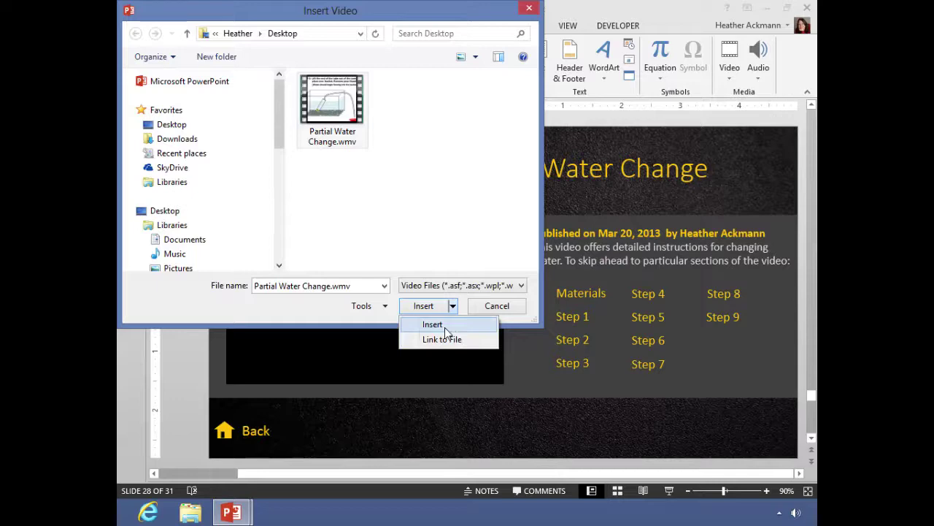
left_click(433, 325)
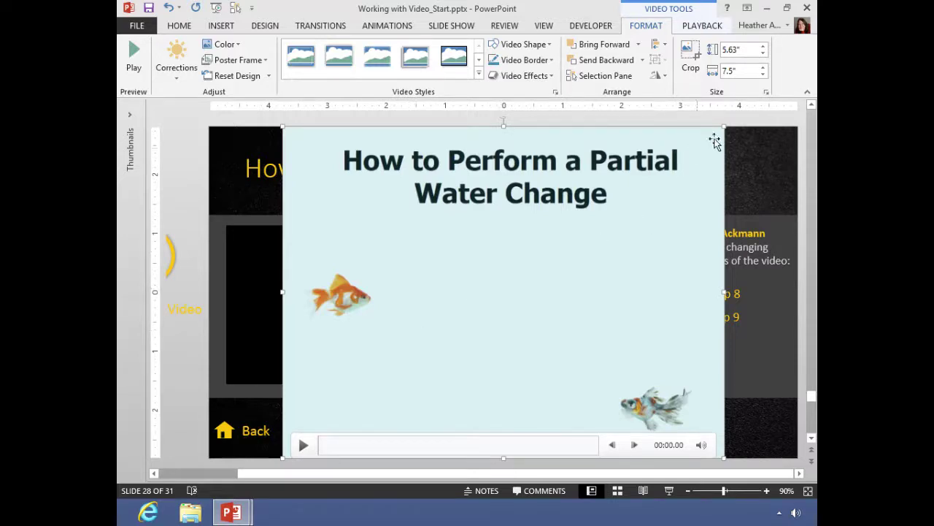
- Shrink the video to about 2.67" high by 3.56" wide and position it over the black rectangle
left_click_drag(727, 126, 486, 304)
left_click_drag(414, 363, 388, 288)
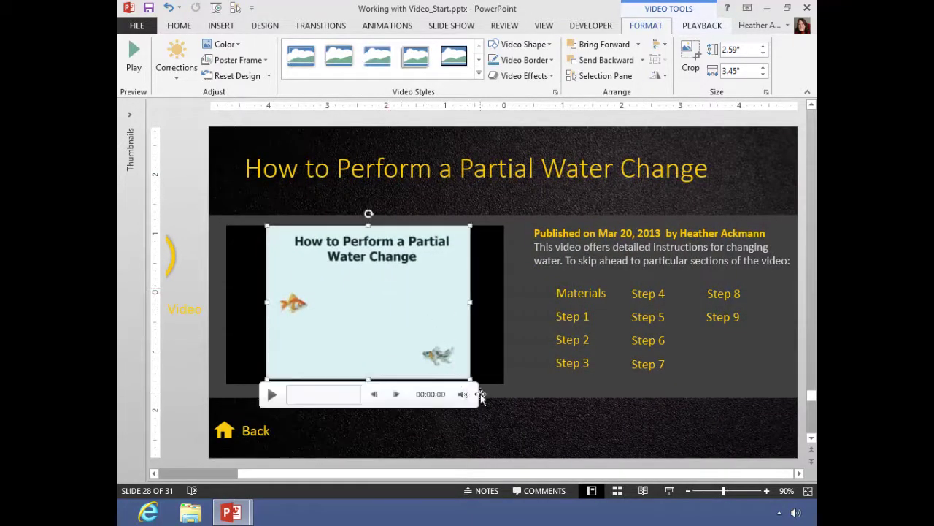
left_click_drag(469, 378, 478, 385)
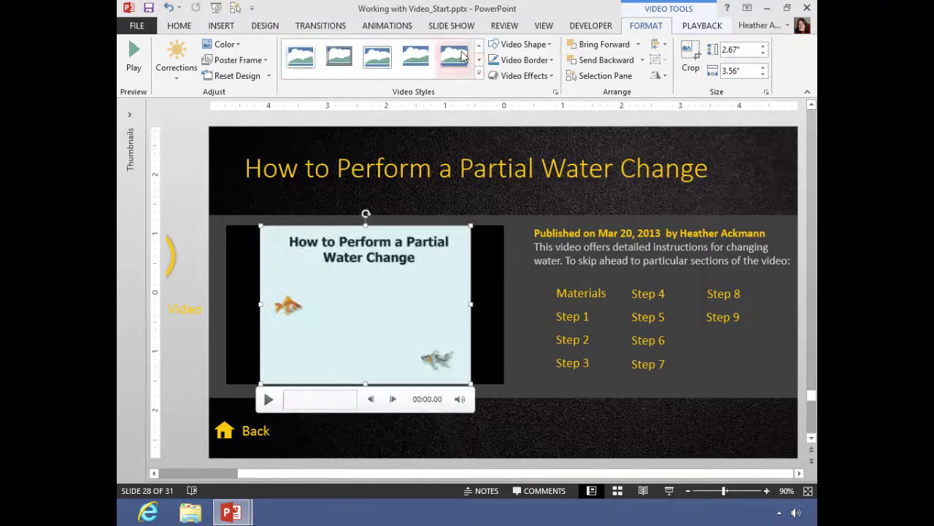
- Try a heart as the video's shape, and undo the change
left_click(546, 45)
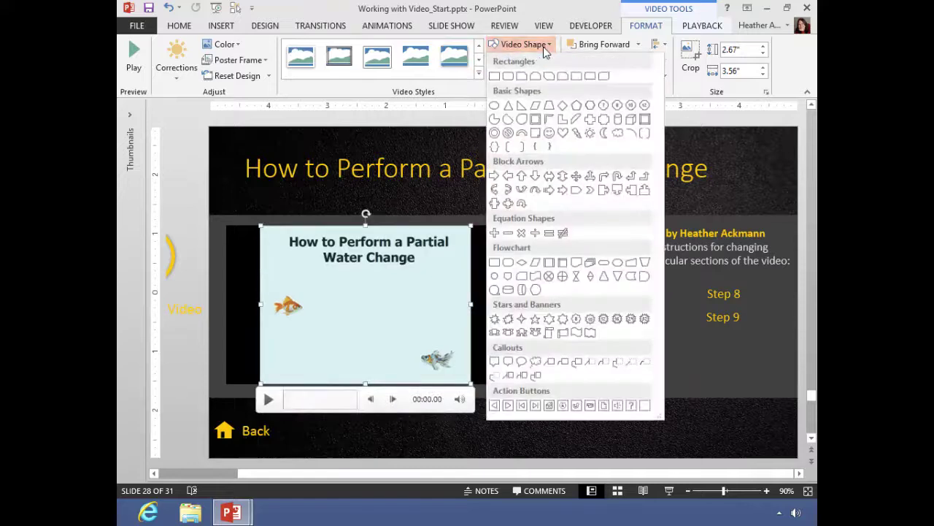
left_click(565, 134)
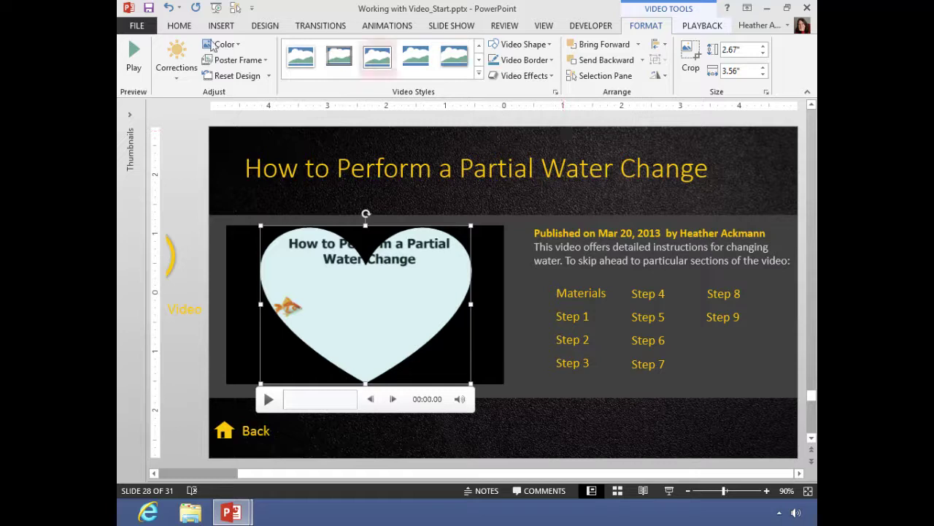
left_click(168, 8)
left_click(523, 60)
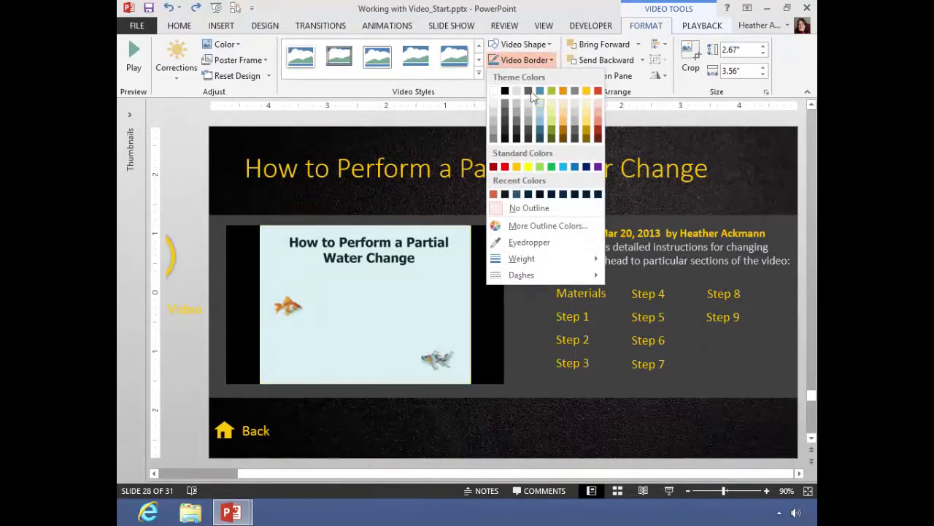
left_click(526, 60)
left_click(540, 76)
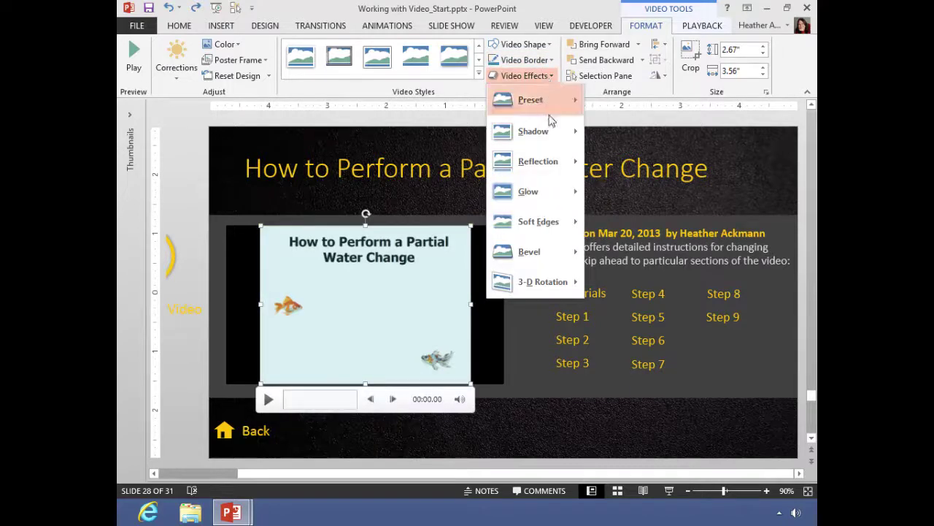
mouse_move(549, 191)
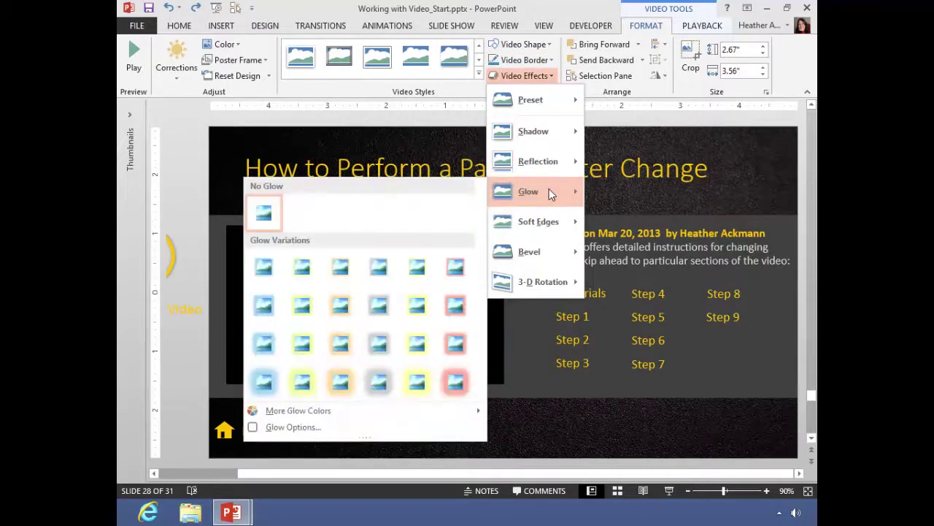
left_click(567, 107)
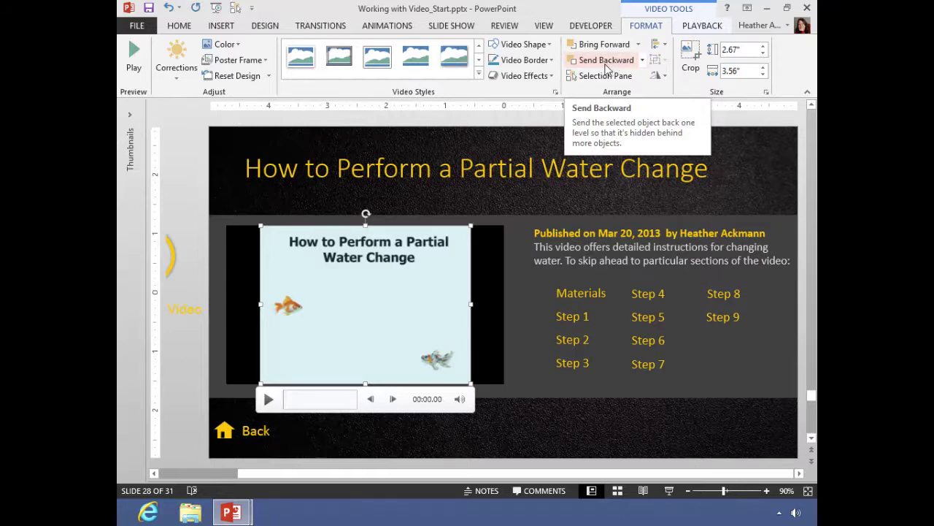
- Try sending the video to the back of the slide, and undo the reordering
left_click(643, 60)
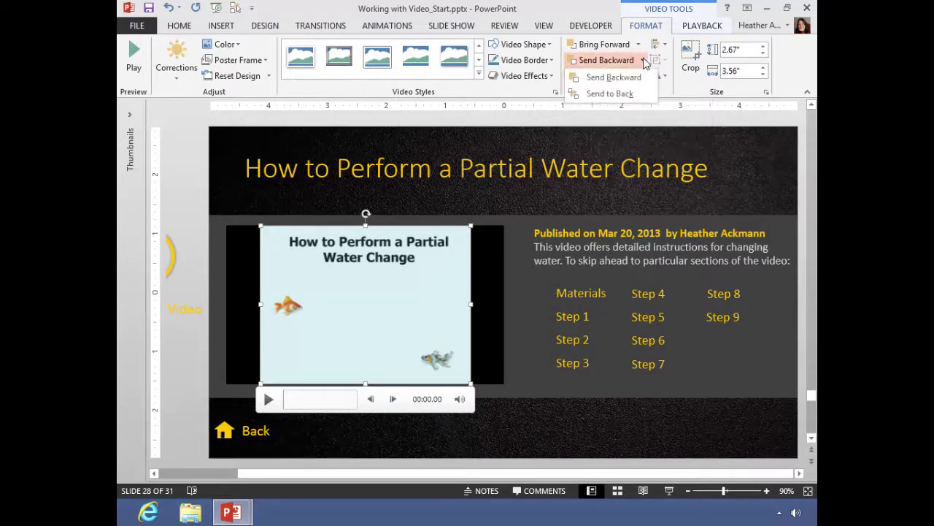
left_click(626, 93)
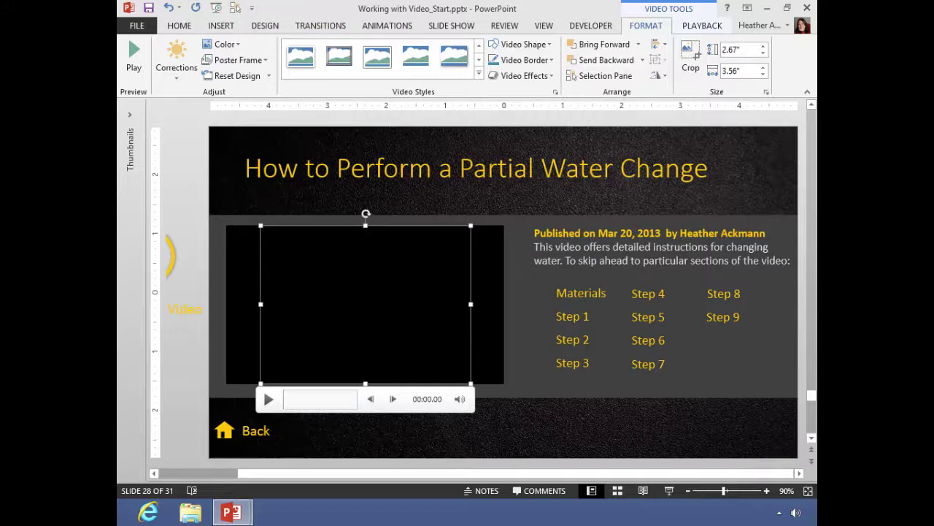
left_click(168, 8)
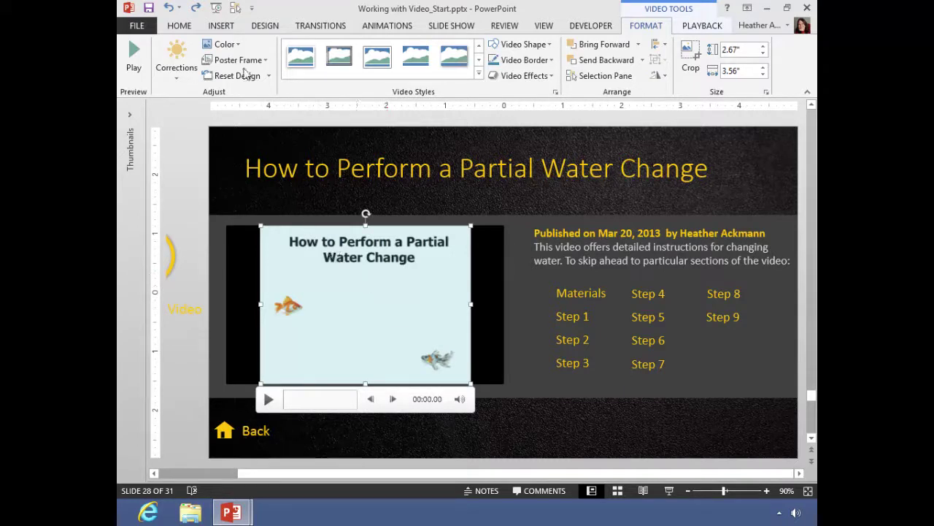
- Set the video's poster frame to the syphon-and-gravel frame at about 00:58.49
left_click(265, 61)
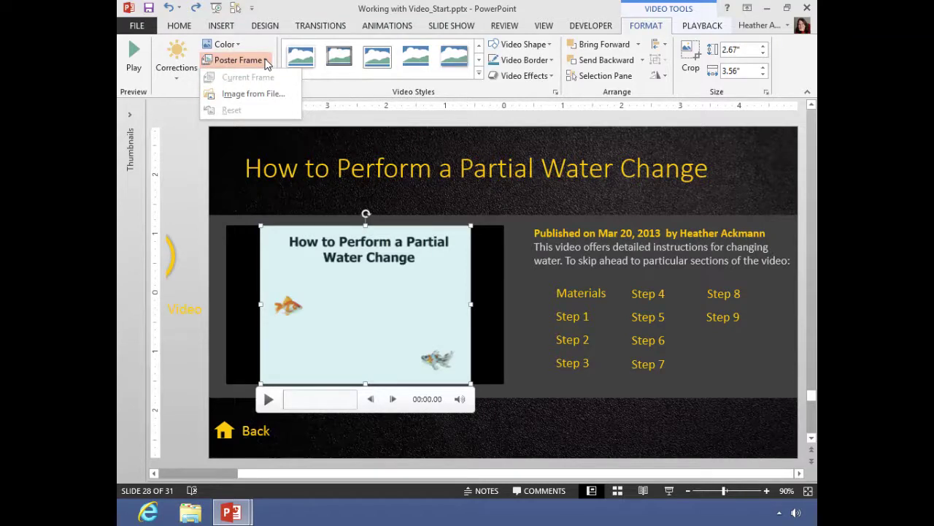
left_click(296, 408)
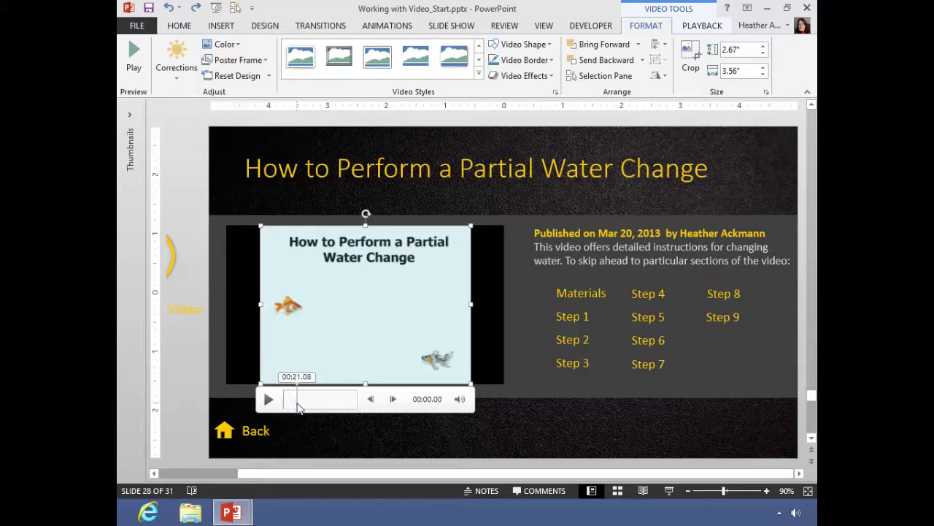
left_click_drag(297, 406, 343, 408)
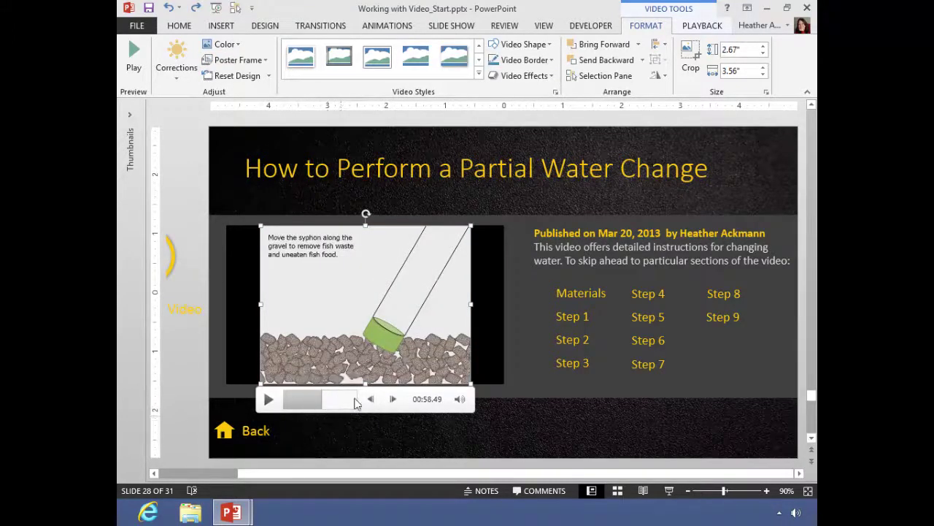
left_click(265, 61)
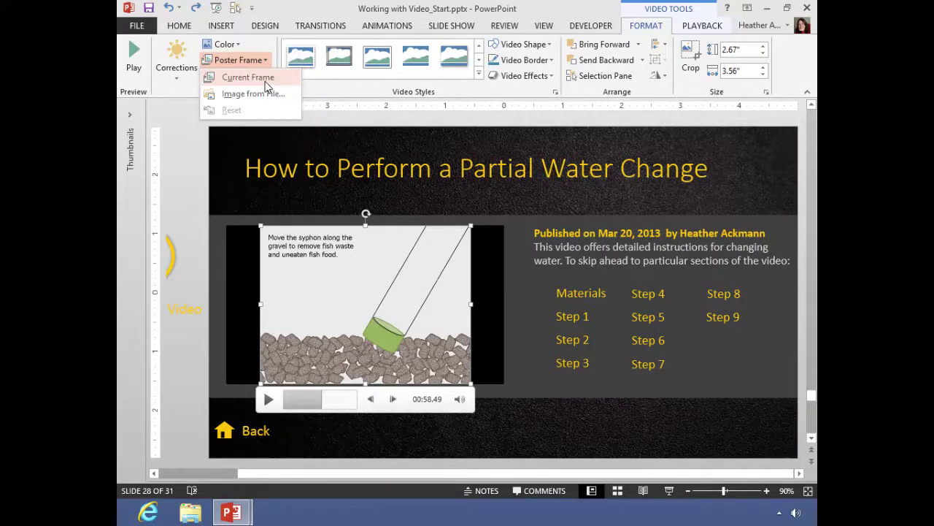
left_click(266, 86)
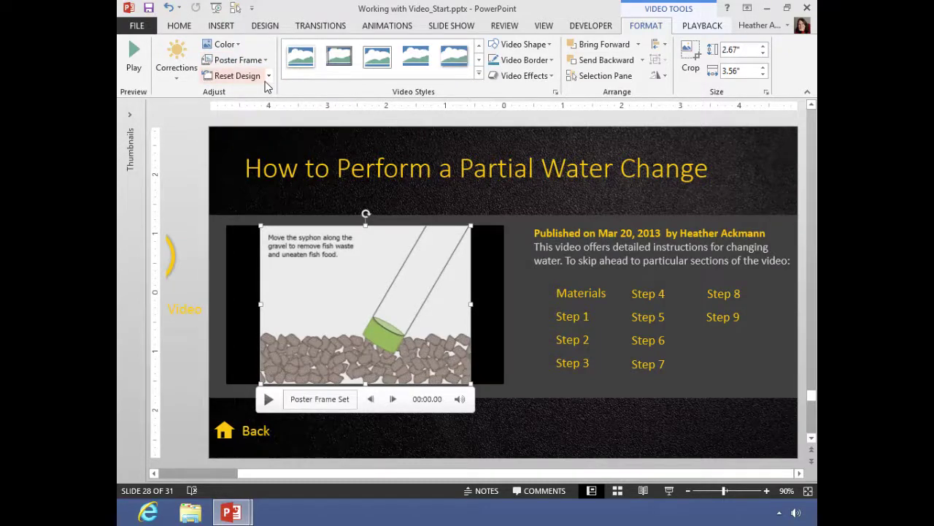
- Add a bookmark at about 01:09.98 in the video, and remove it again
left_click(703, 28)
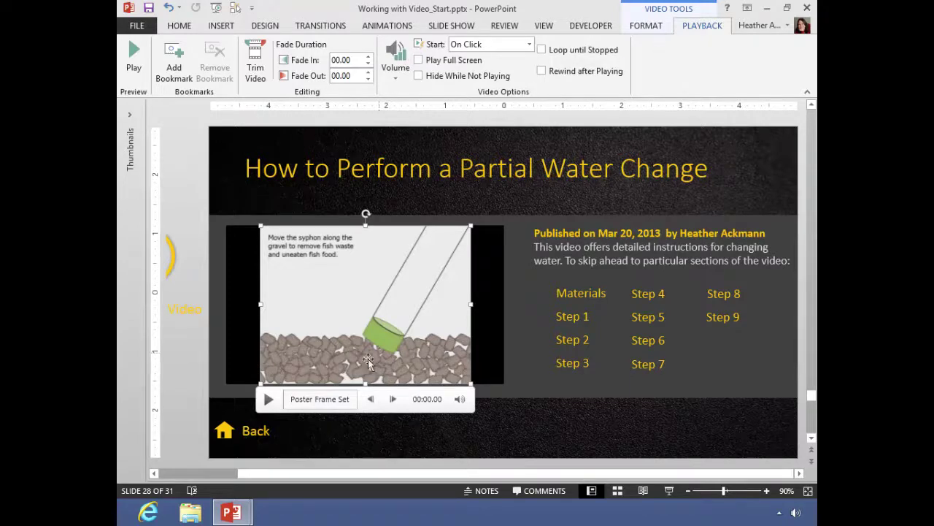
left_click(331, 402)
left_click(175, 58)
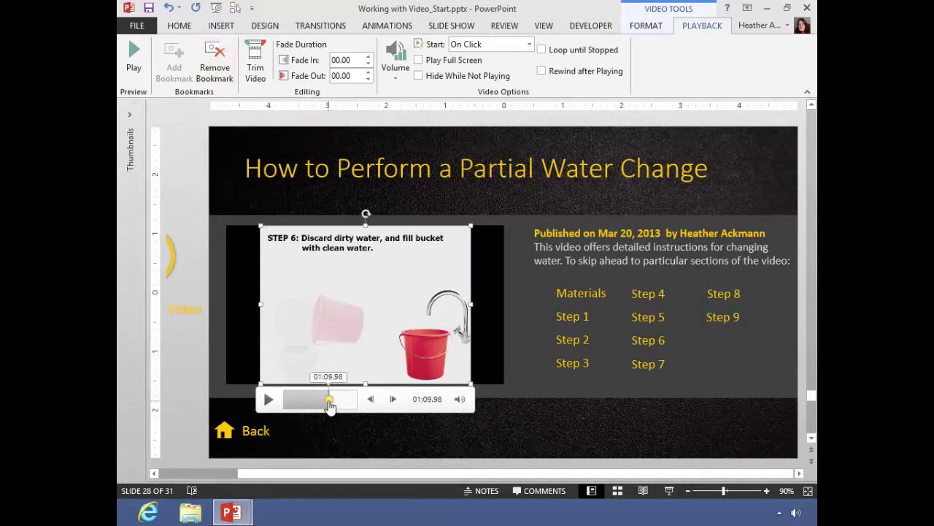
left_click(229, 78)
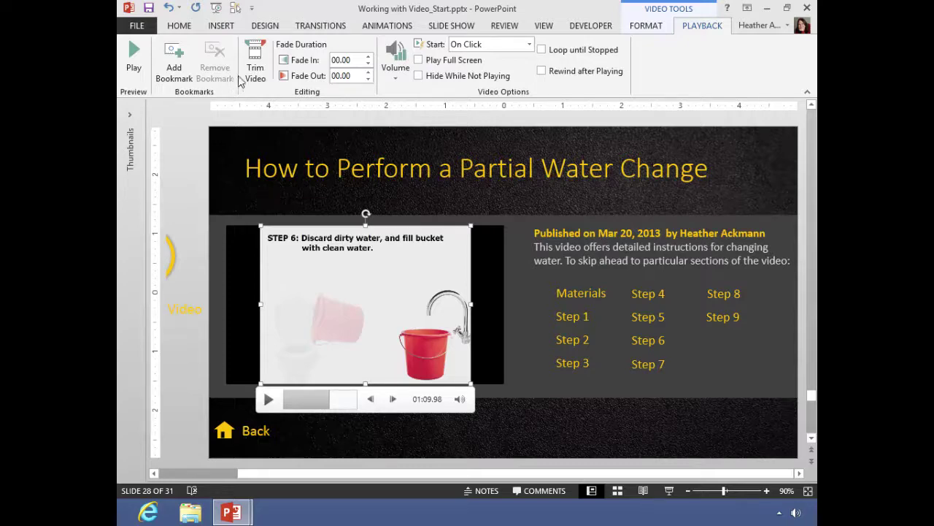
- Try trimming the video to start at about 00:05.910 and end at about 01:43.692, and cancel the trim
left_click(255, 60)
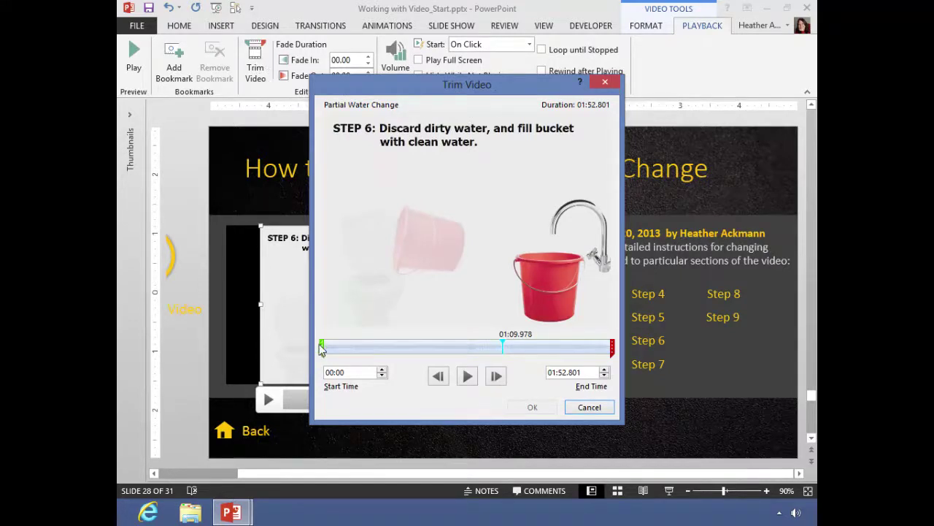
left_click_drag(321, 349, 335, 343)
left_click_drag(612, 347, 589, 347)
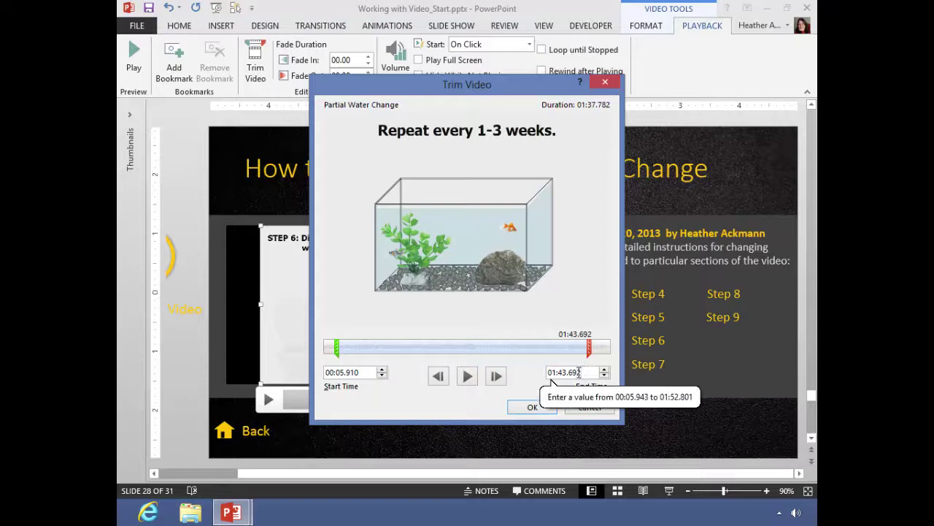
left_click(572, 373)
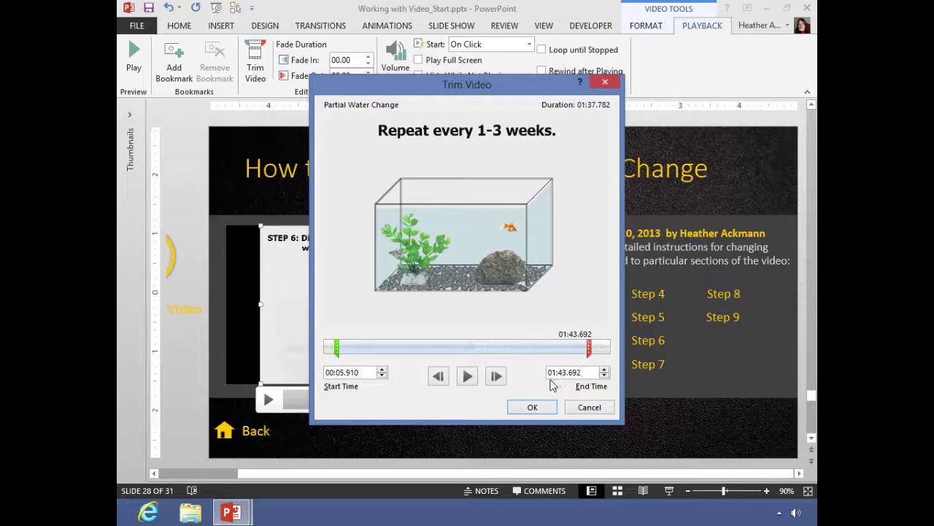
left_click(588, 407)
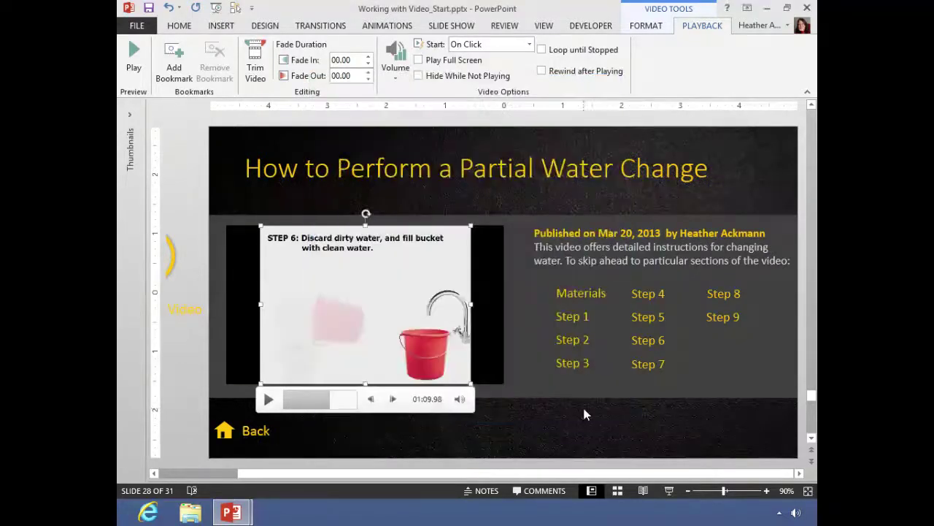
left_click(357, 60)
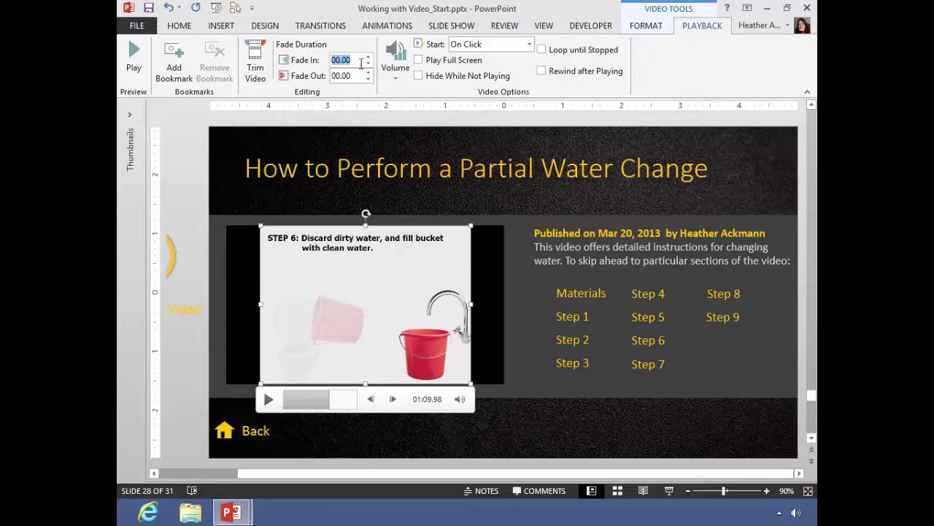
left_click(360, 75)
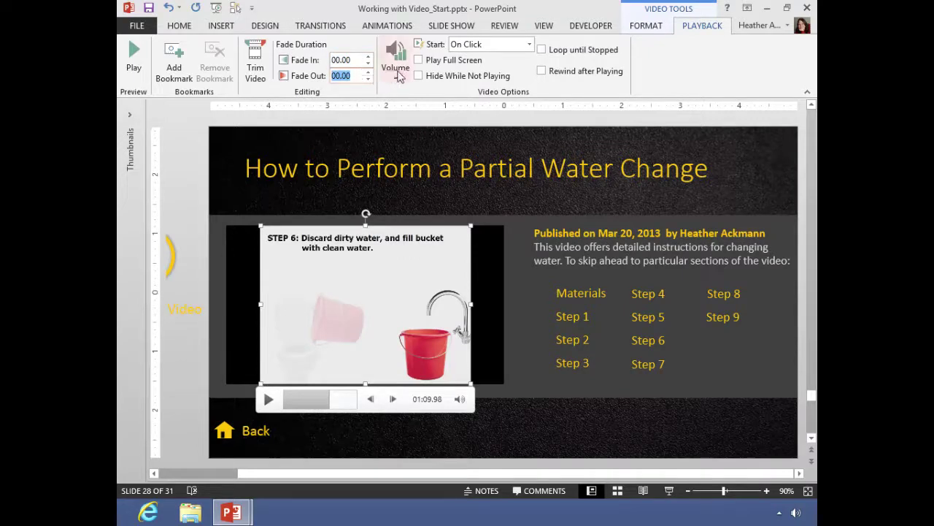
left_click(397, 75)
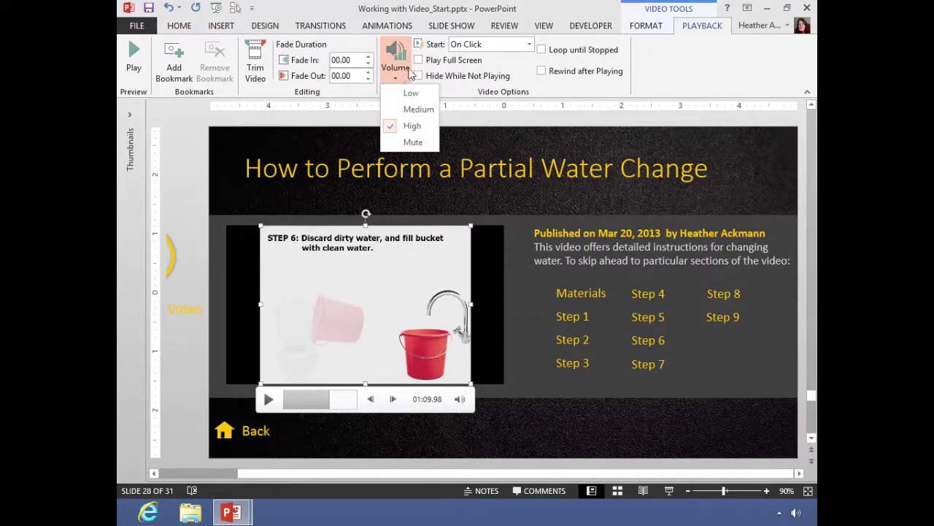
left_click(441, 66)
left_click(441, 65)
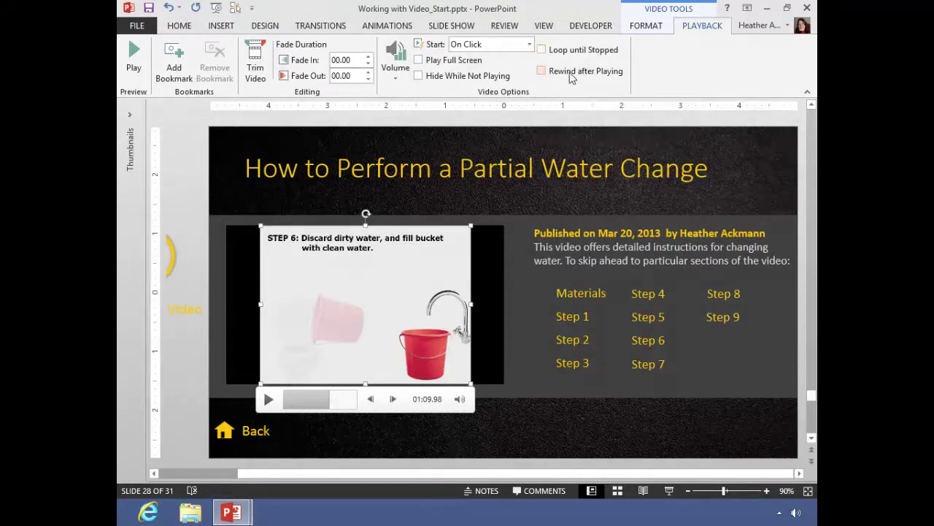
left_click(529, 45)
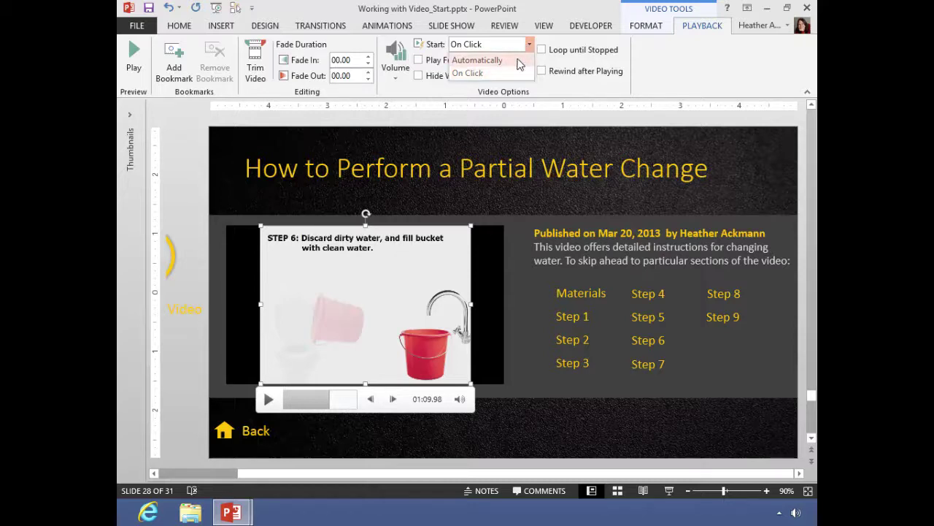
left_click(579, 124)
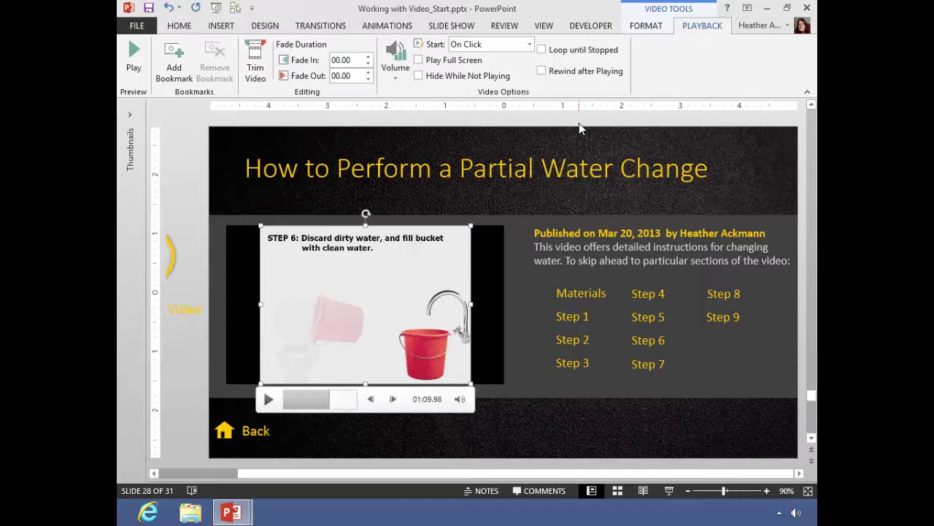
- Compress the presentation's media to Internet Quality and return to the slide
left_click(131, 25)
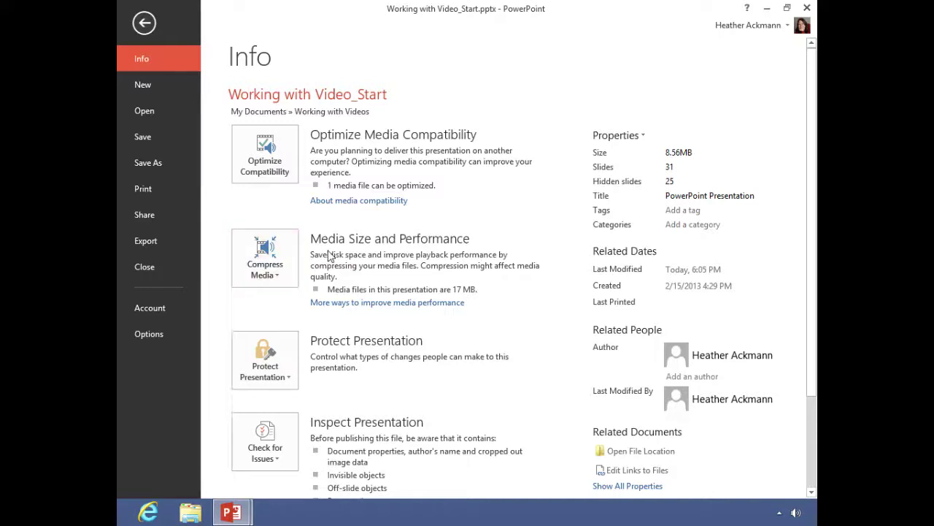
left_click(283, 270)
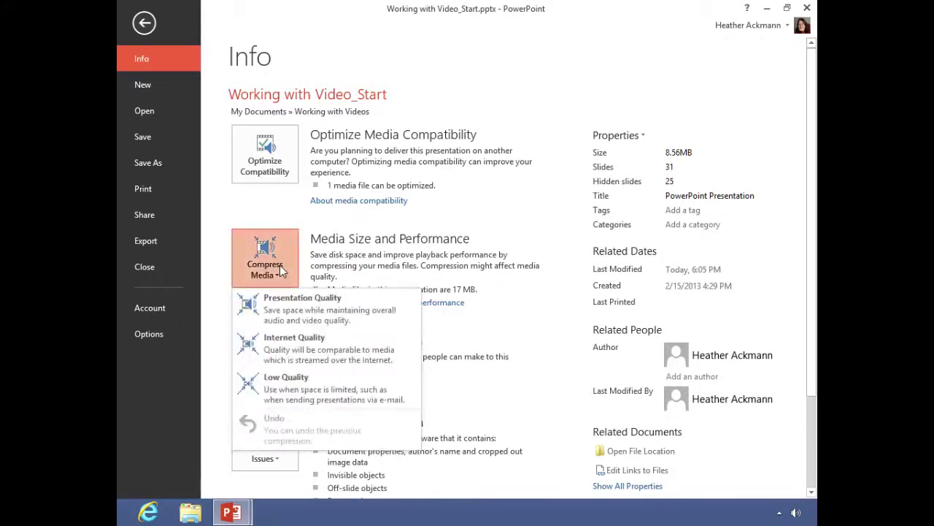
left_click(295, 349)
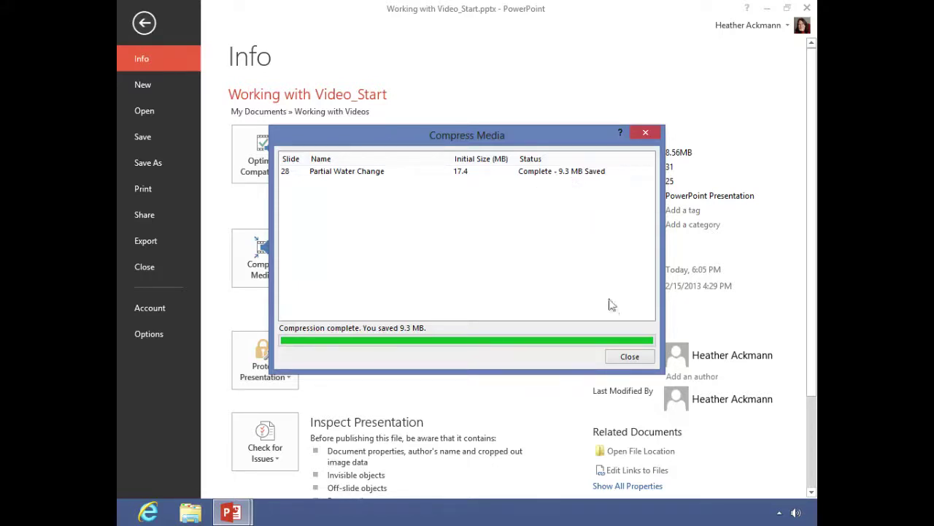
left_click(630, 356)
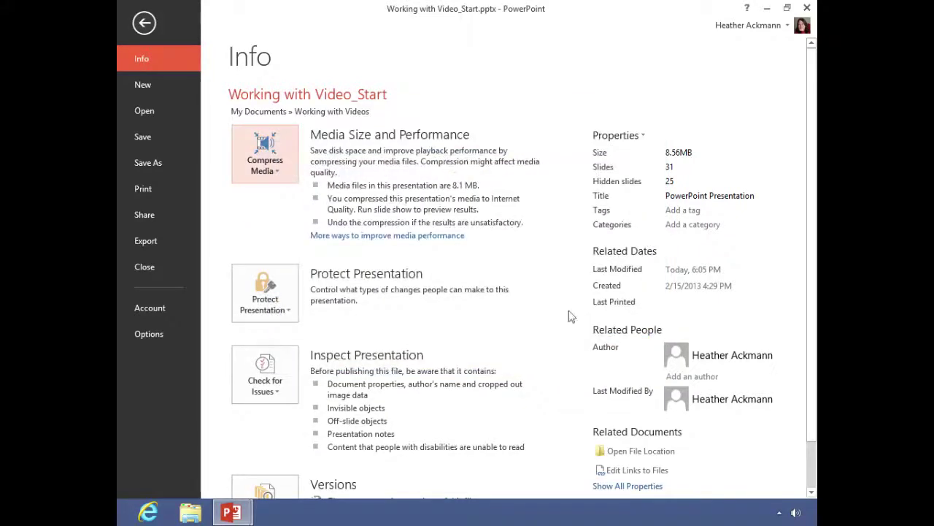
left_click(143, 23)
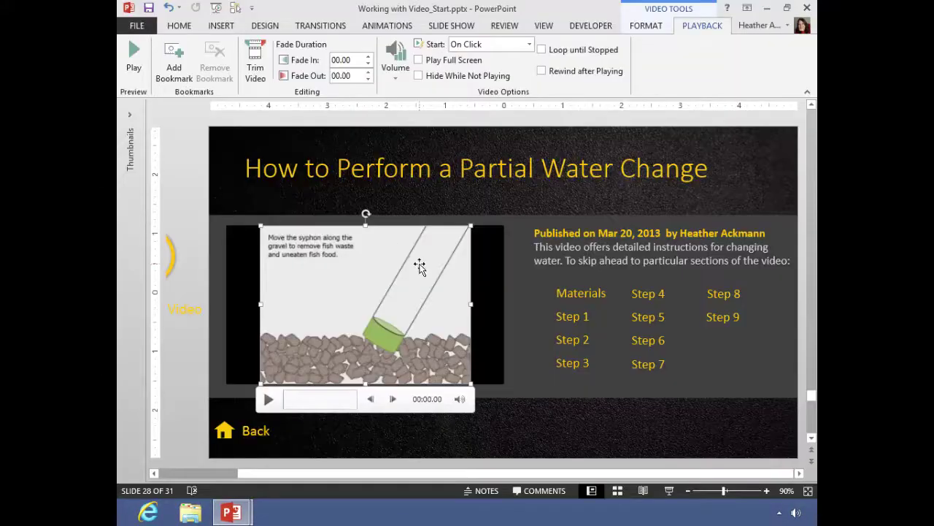